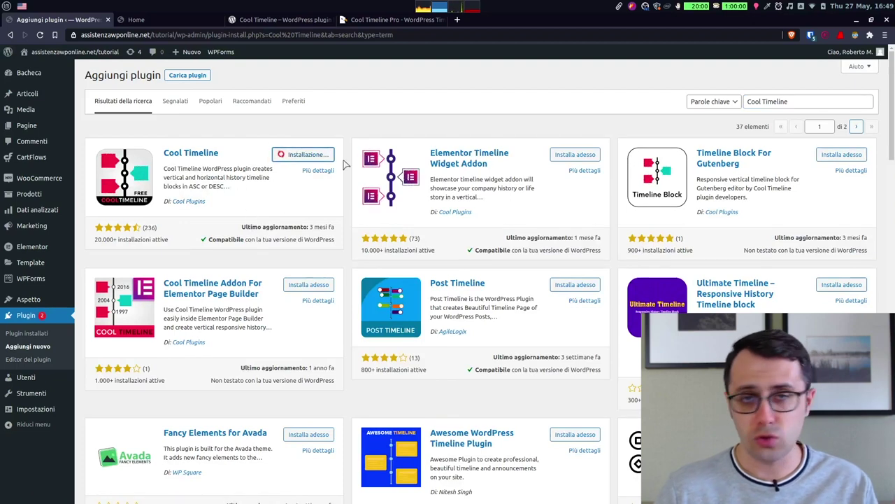
Step: Activate the newly installed Cool Timeline plugin
left_click(315, 156)
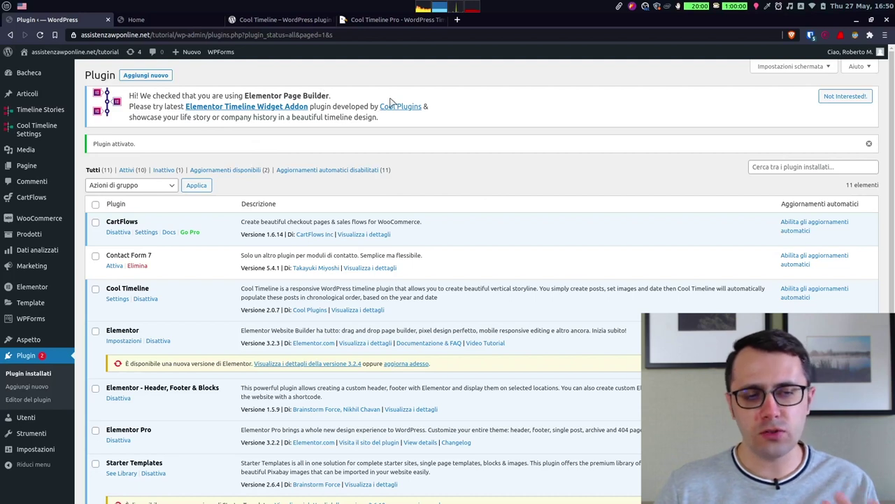
left_click_drag(245, 95, 318, 96)
left_click(152, 103)
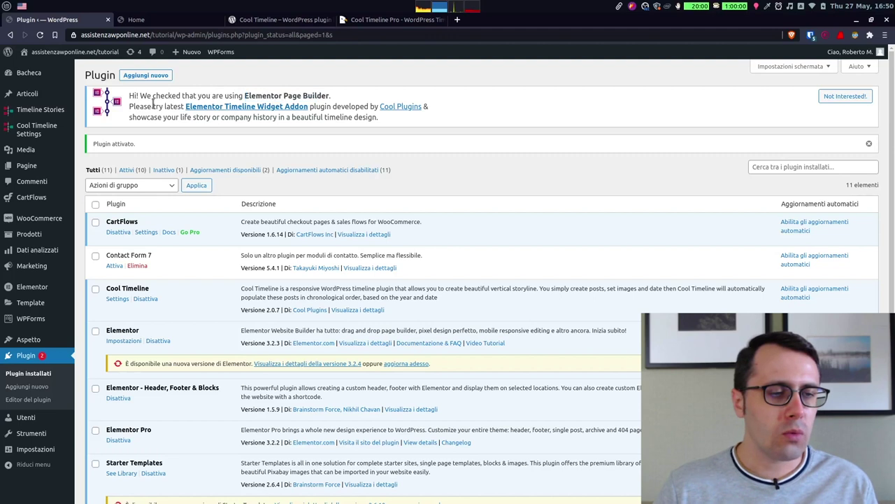
Step: Open the Elementor Timeline Widget Addon page linked in the admin notice and copy the plugin's name
left_click(226, 108)
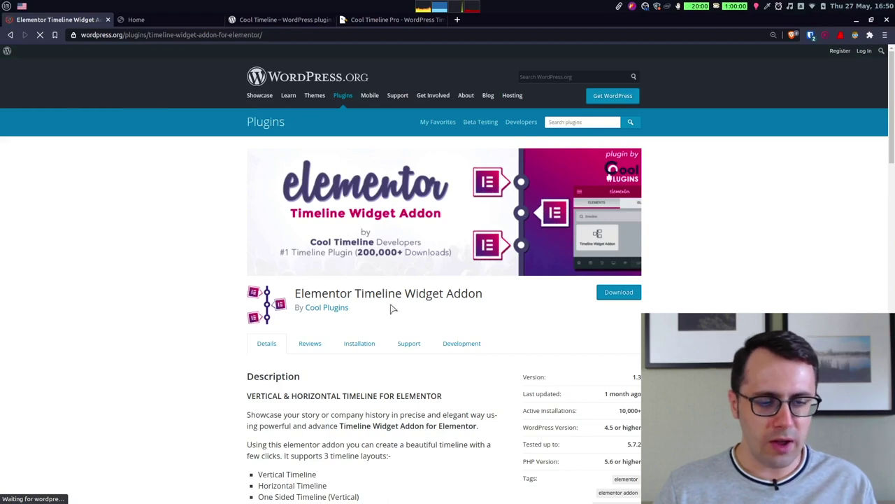
left_click_drag(483, 302, 293, 297)
key("ctrl+c")
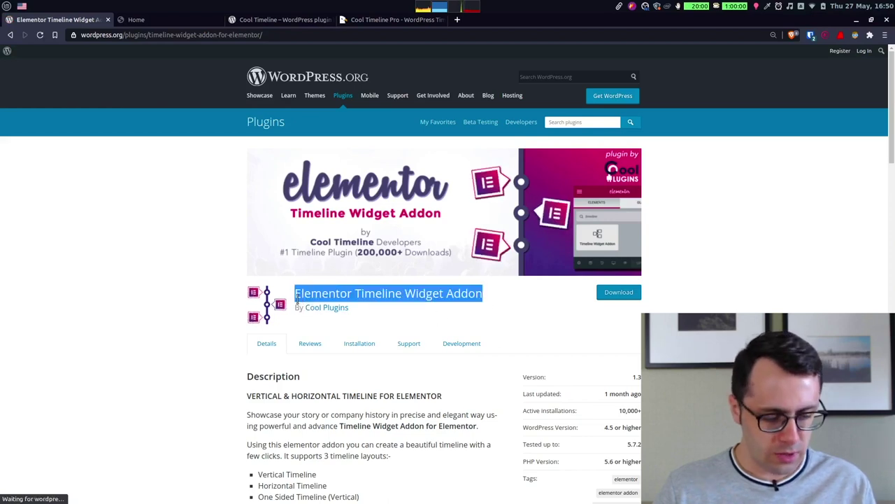
left_click(147, 162)
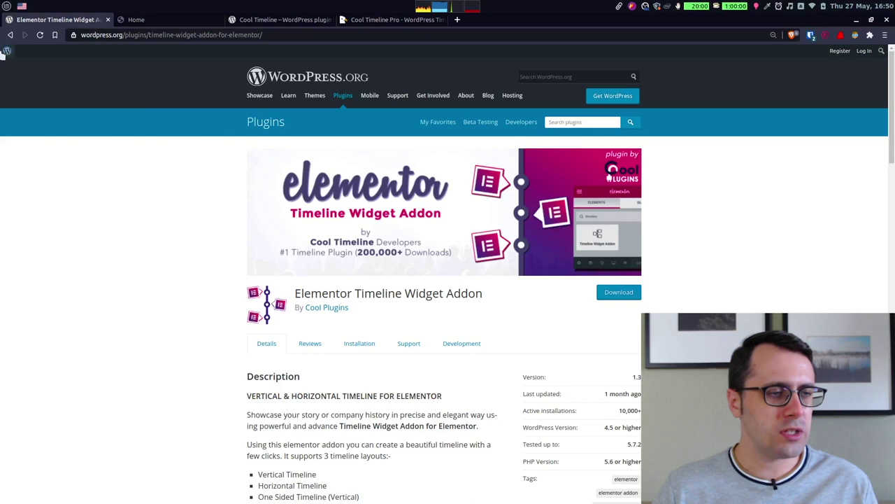
Step: Return to the site's admin area and search the plugins available to add for "Elementor Timeline Widget Addon"
left_click(10, 35)
left_click(27, 372)
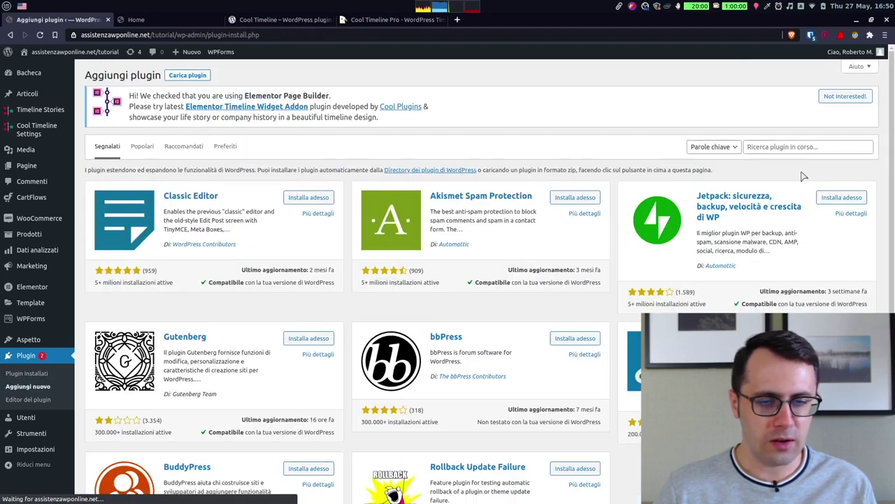
left_click(794, 146)
key("ctrl+v")
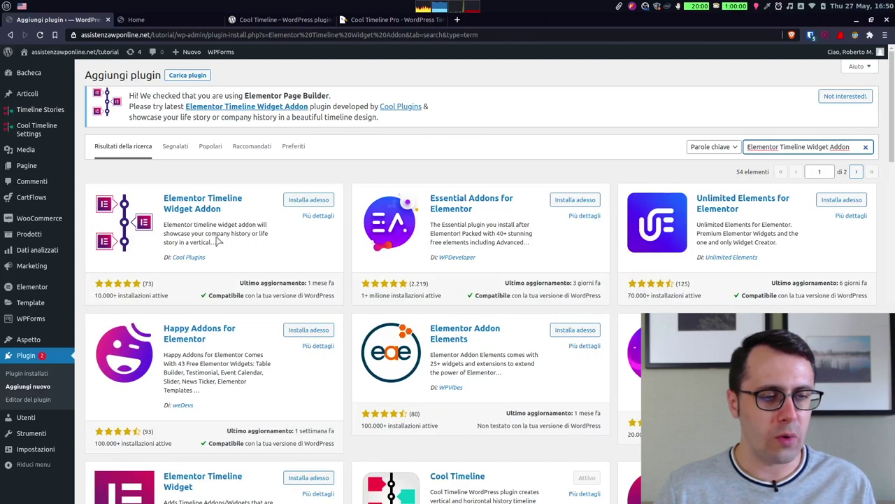
Step: Install and activate the Elementor Timeline Widget Addon by Cool Plugins
left_click(315, 201)
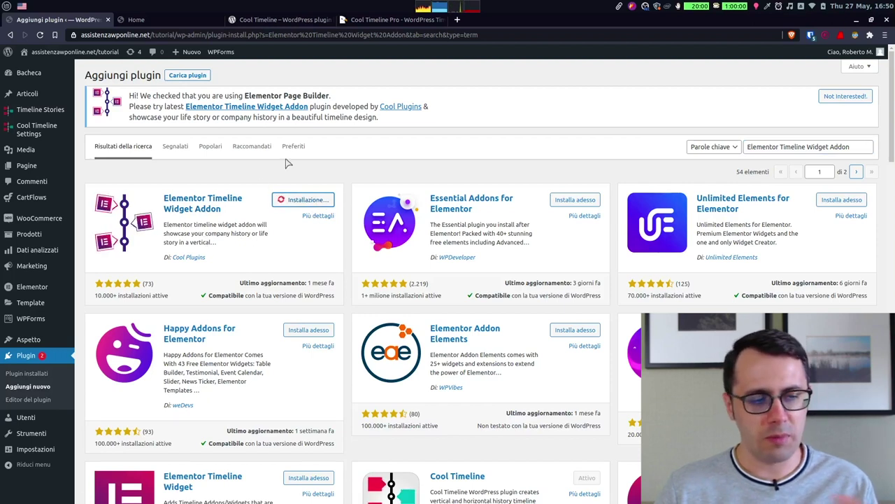
left_click(328, 200)
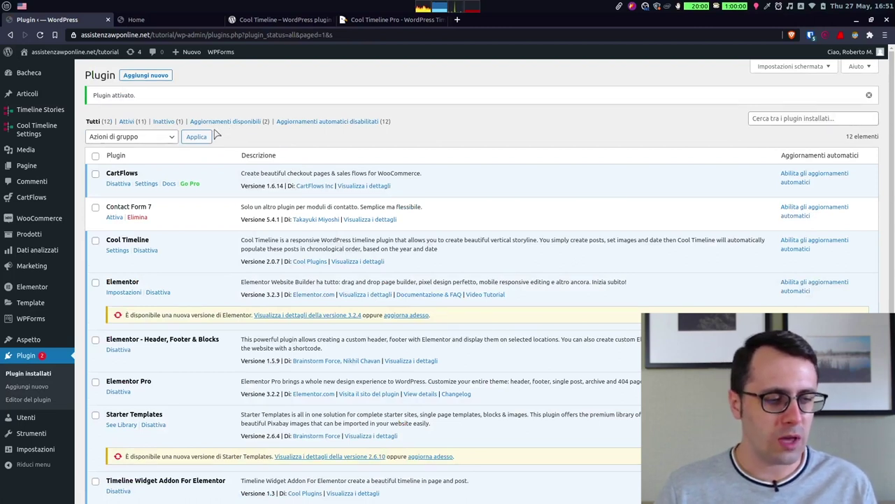
left_click(260, 21)
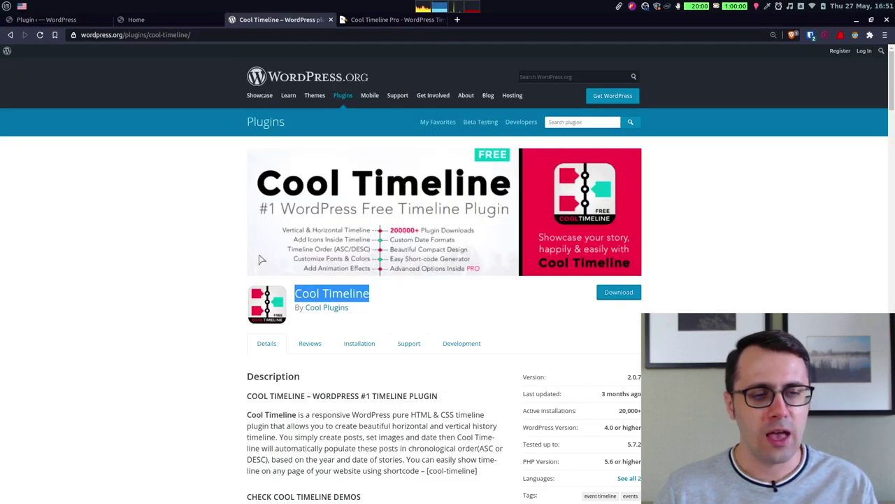
left_click(30, 21)
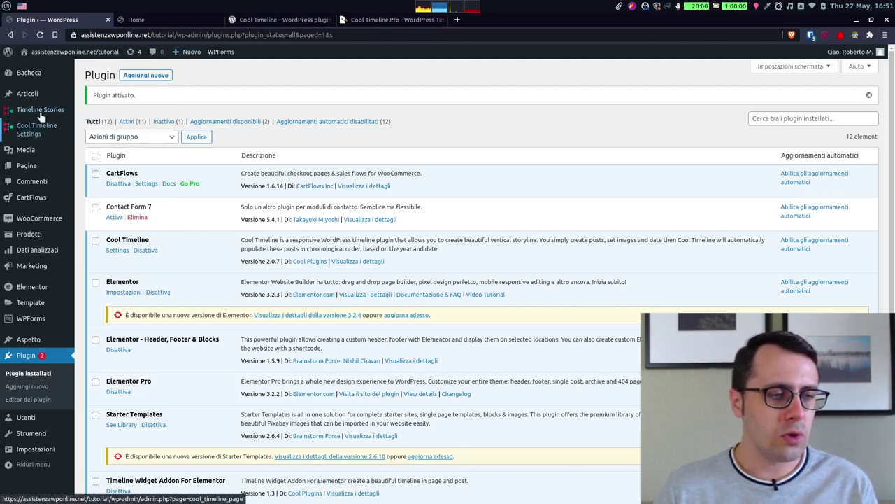
Step: Open the Cool Timeline settings and review the general options, including title heading tag, alignment and stories order
mouse_move(40, 117)
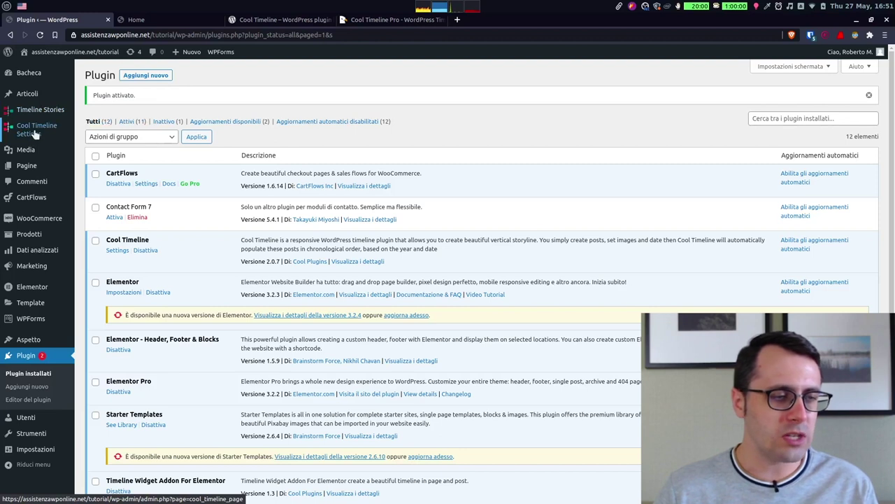
left_click(36, 132)
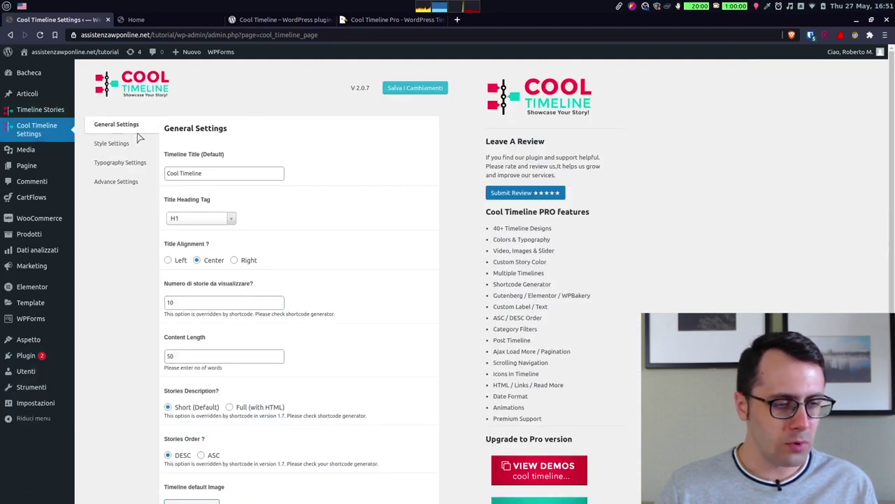
scroll(134, 143, "down", 2)
scroll(262, 284, "up", 2)
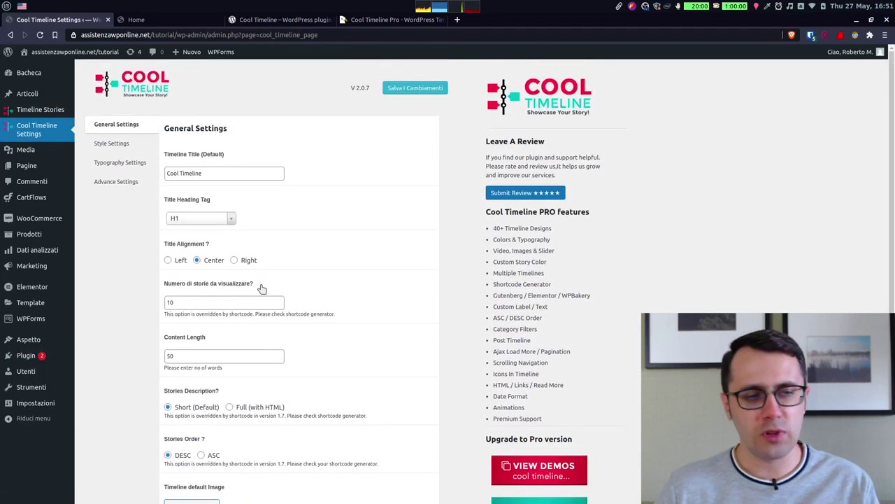
left_click(204, 219)
left_click(293, 217)
scroll(238, 246, "down", 1)
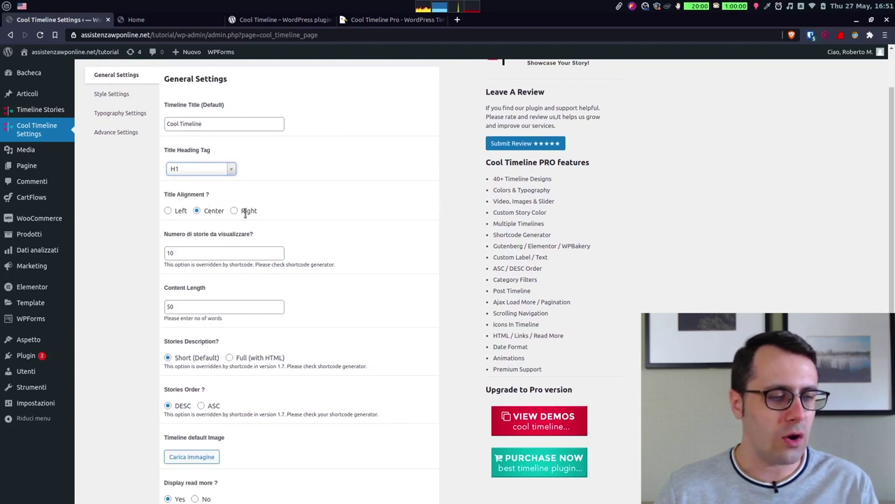
scroll(157, 209, "down", 1)
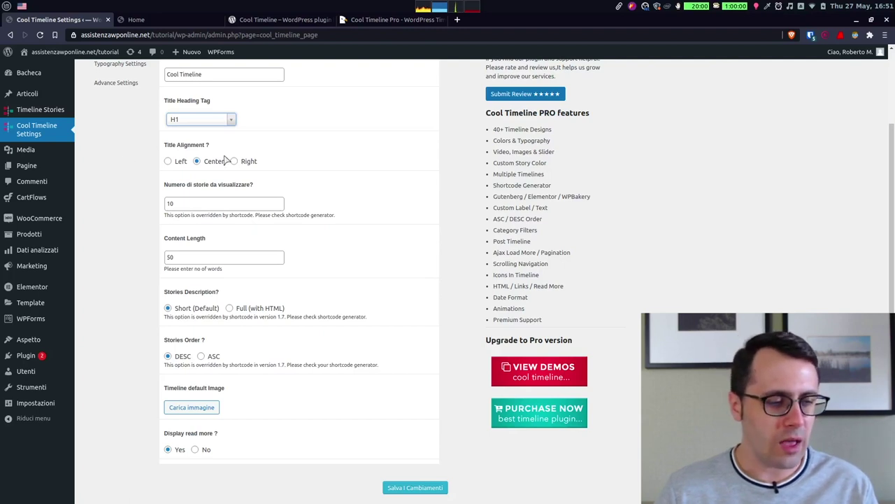
left_click_drag(168, 340, 204, 342)
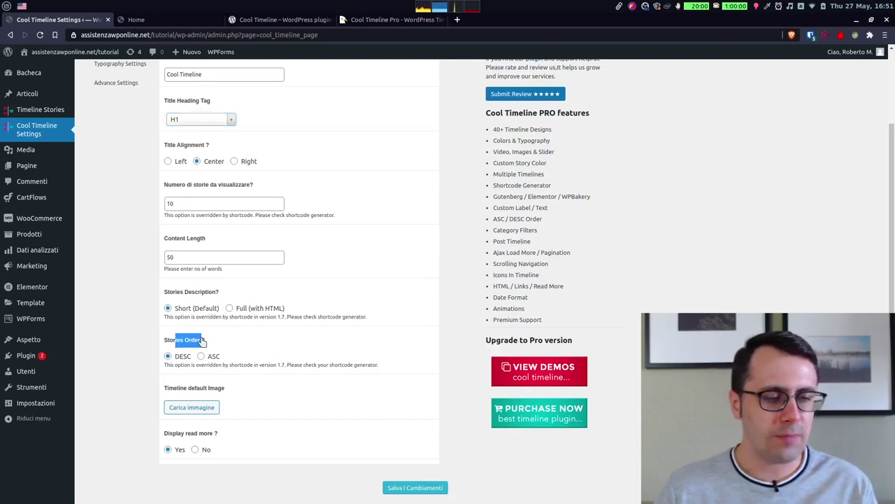
left_click(122, 228)
scroll(139, 256, "up", 3)
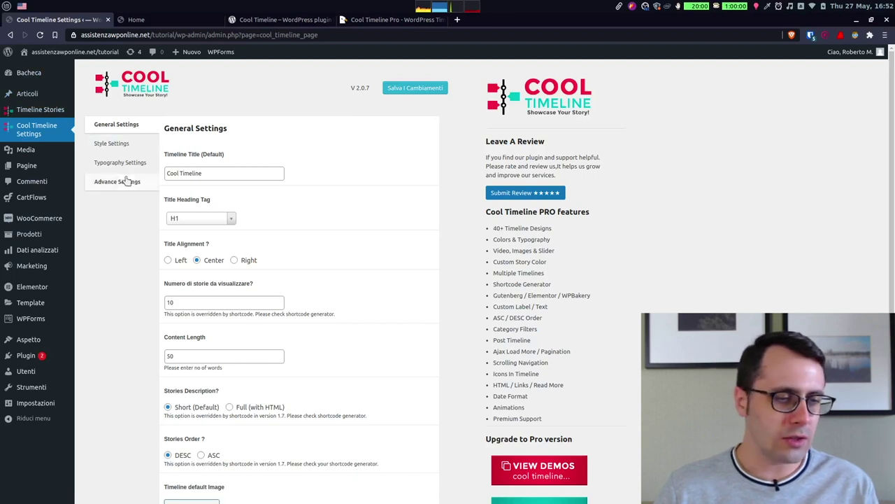
Step: Review Cool Timeline's style settings, from the background and timeline colors to the custom styles field
left_click(116, 144)
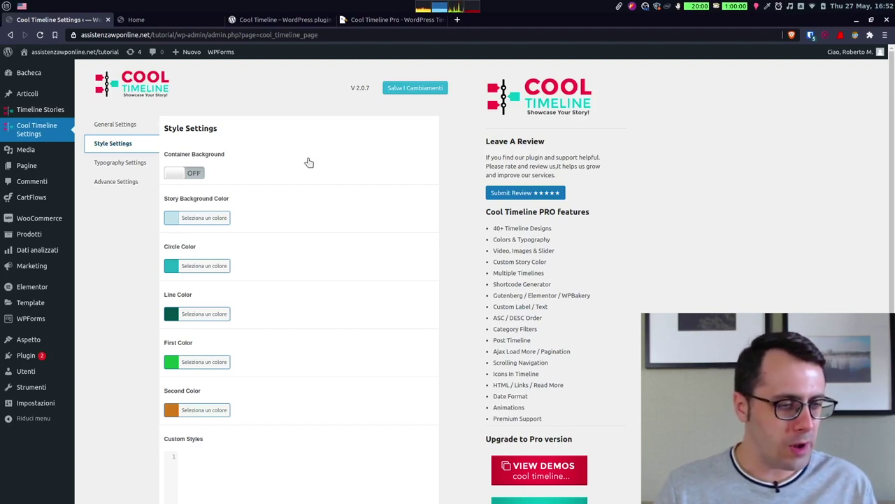
scroll(309, 162, "down", 4)
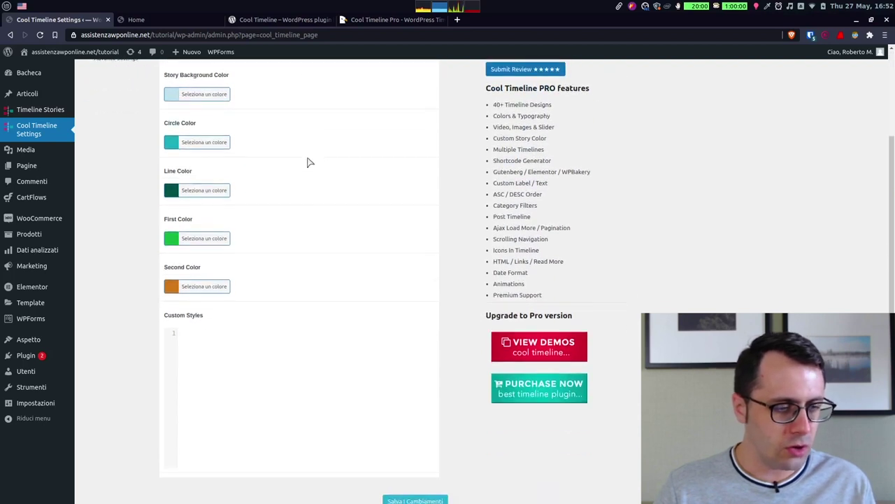
left_click(255, 344)
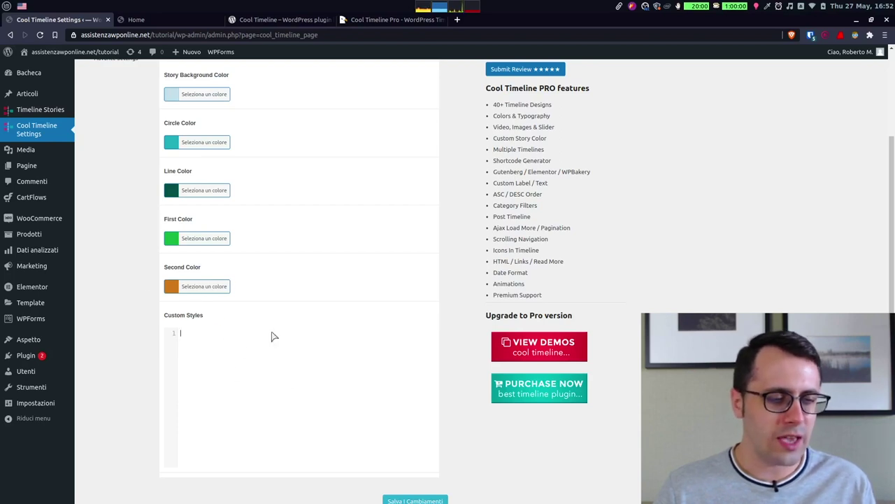
scroll(191, 359, "up", 3)
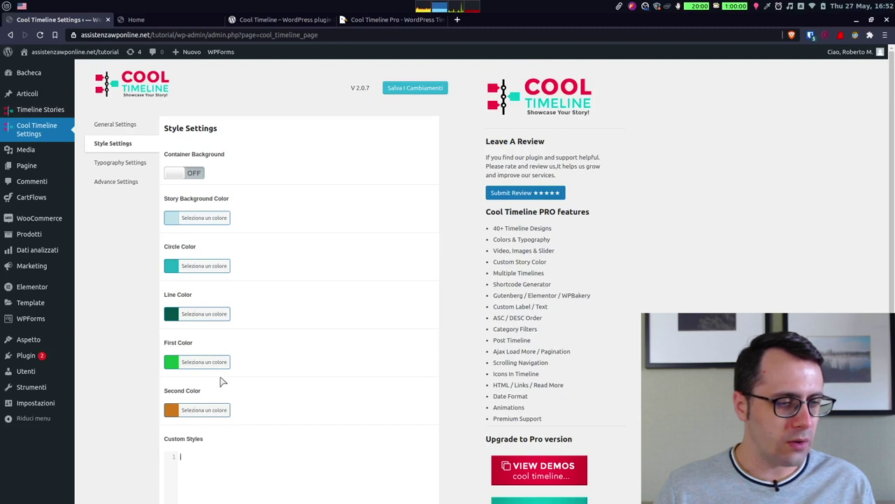
Step: Review the typography settings and the comparison of Pro and Free features in the Advance Settings
left_click(114, 169)
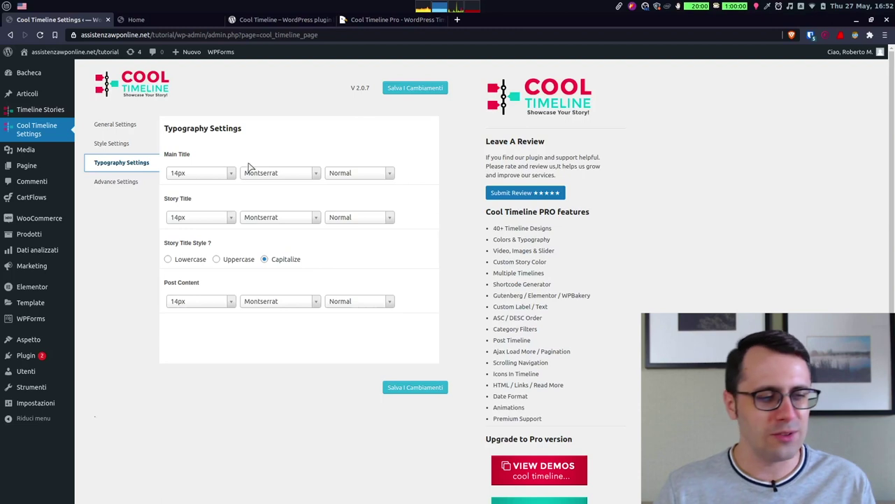
left_click(91, 182)
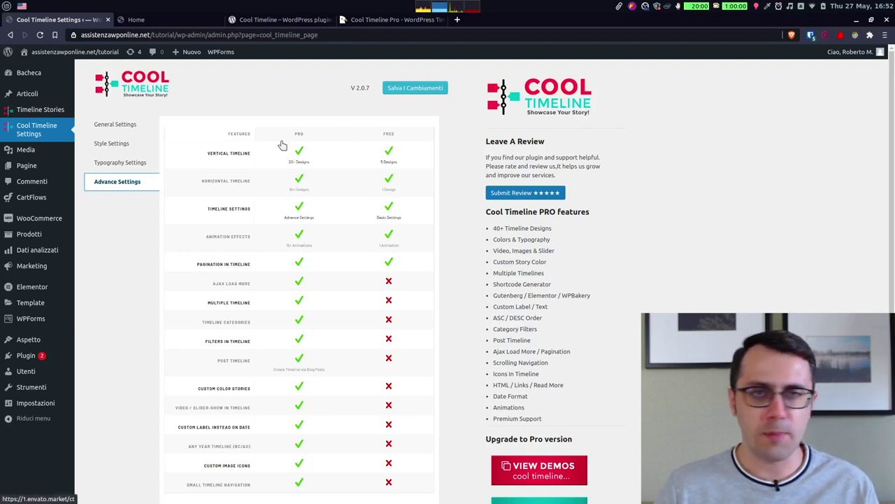
scroll(295, 180, "down", 3)
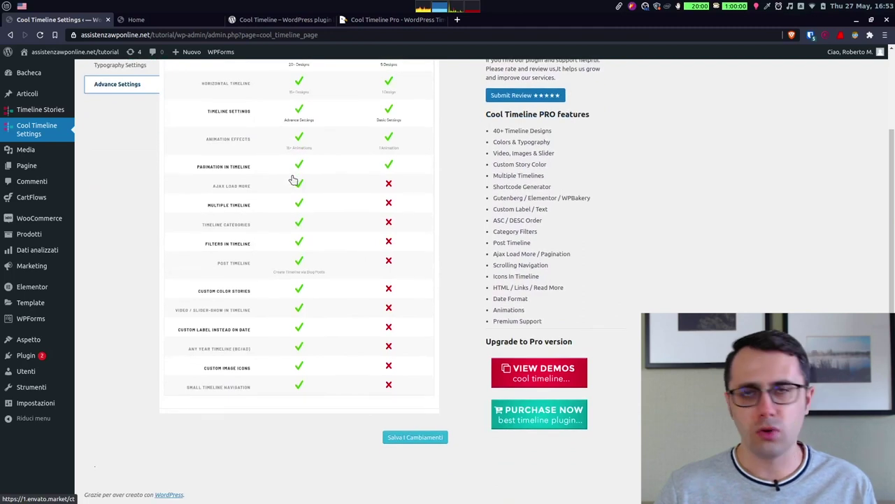
scroll(294, 179, "up", 3)
scroll(294, 180, "down", 2)
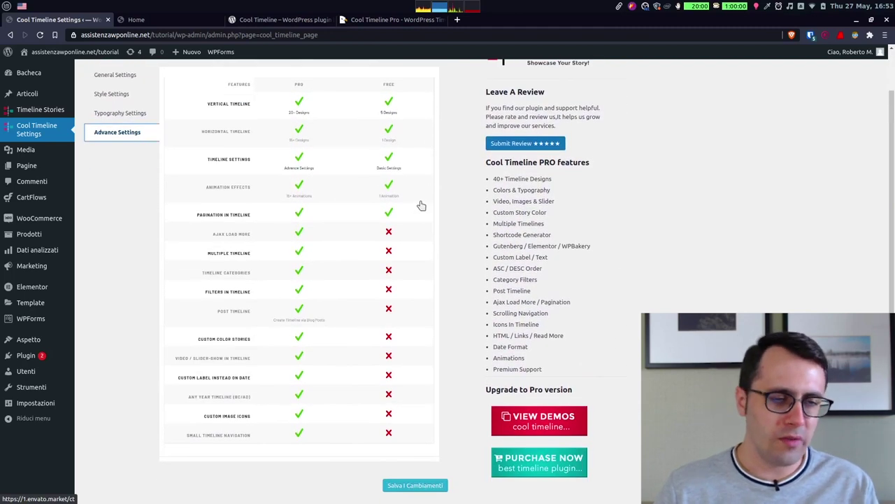
scroll(392, 203, "up", 2)
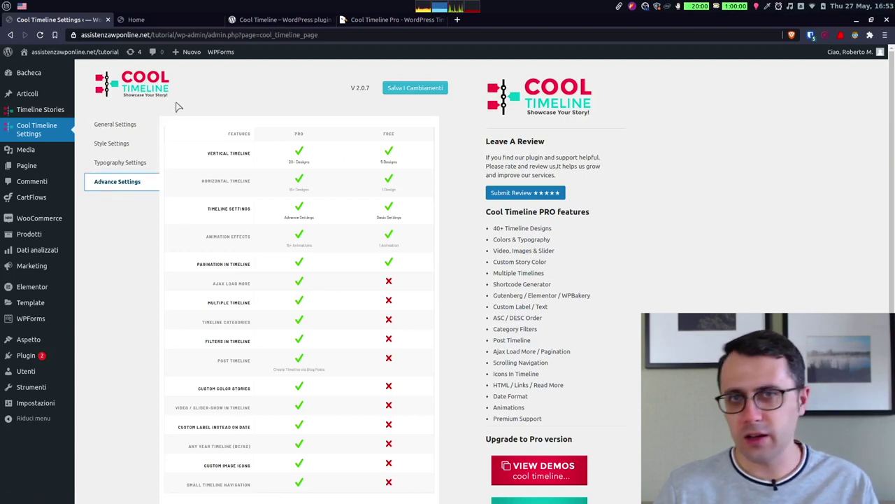
Step: Create a new timeline story titled "Azienda creata"
left_click(22, 112)
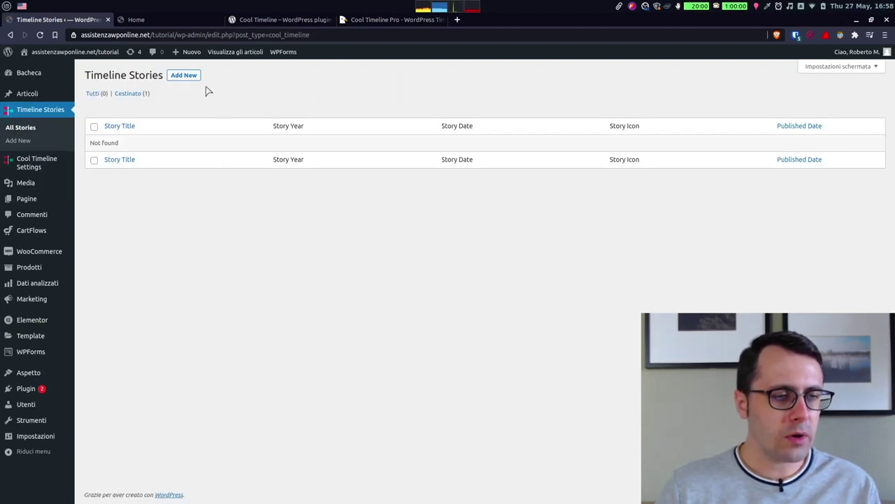
left_click(183, 75)
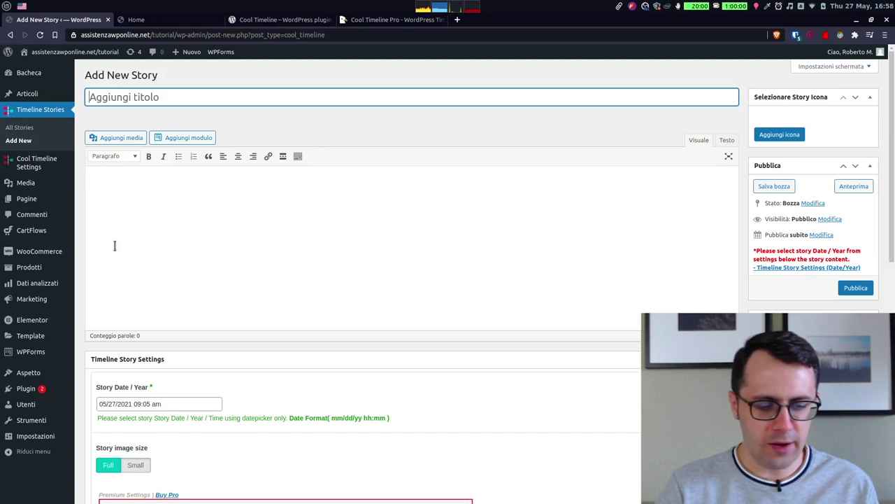
type("A")
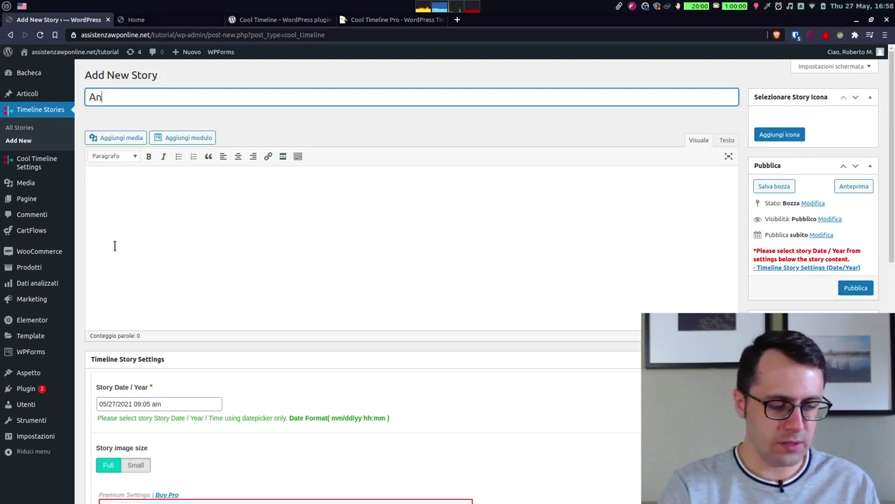
type("zienda creata")
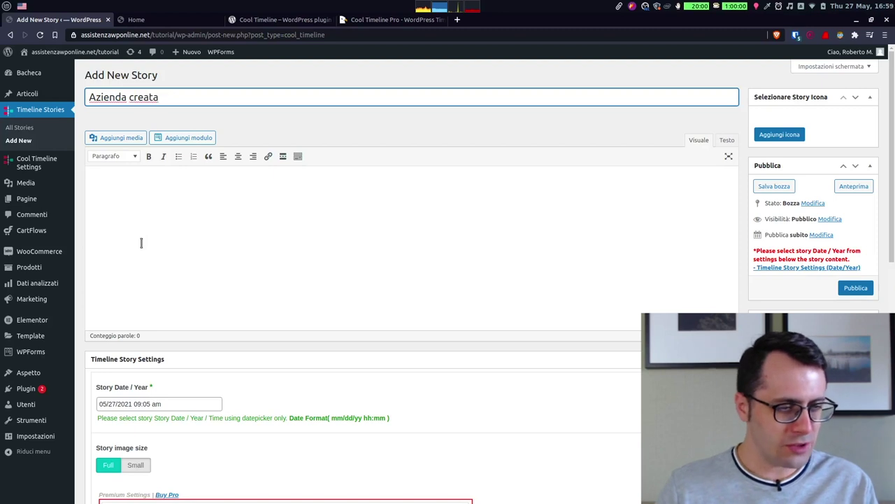
Step: Try to change the year of the story's date to 2001
left_click(146, 245)
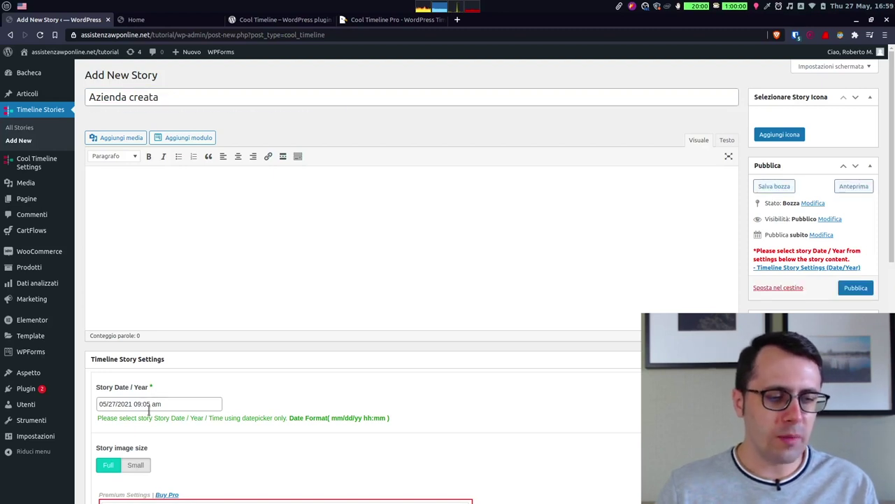
scroll(149, 315, "down", 1)
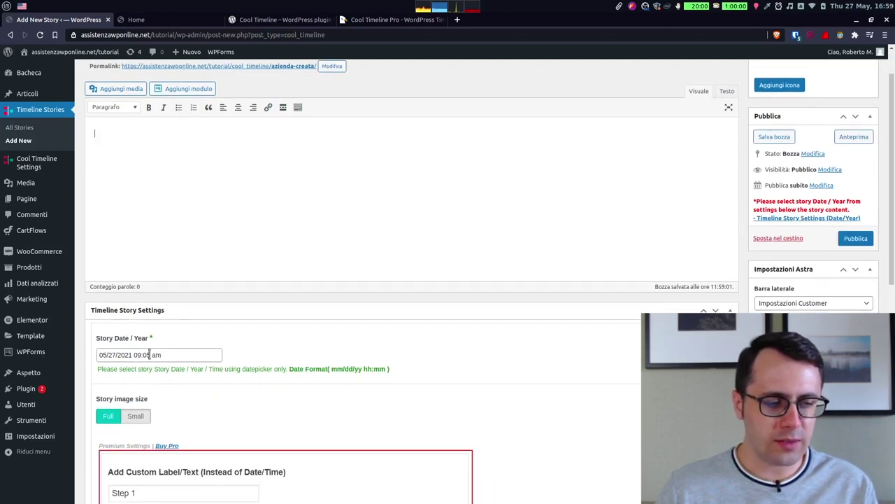
scroll(303, 245, "down", 2)
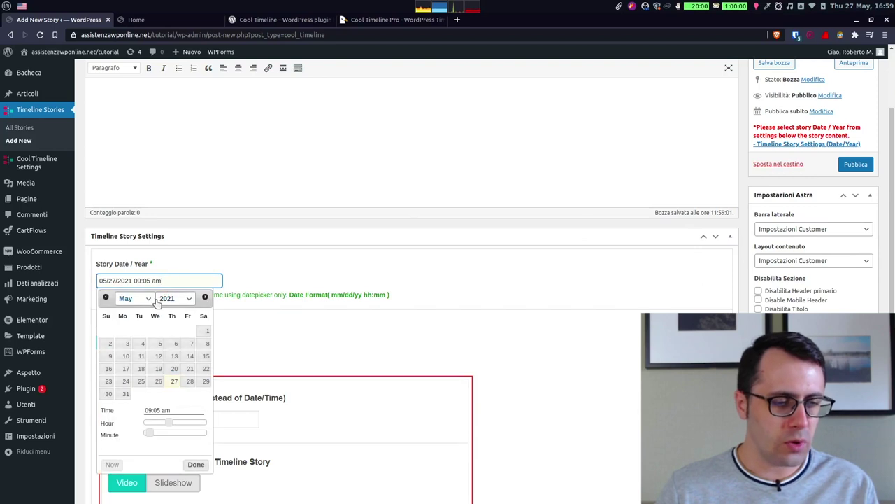
left_click(178, 299)
scroll(171, 312, "up", 1)
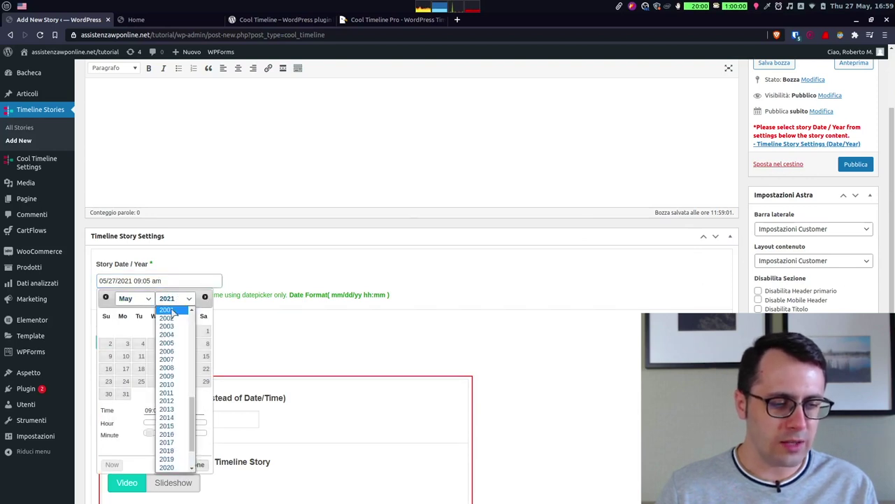
left_click(172, 311)
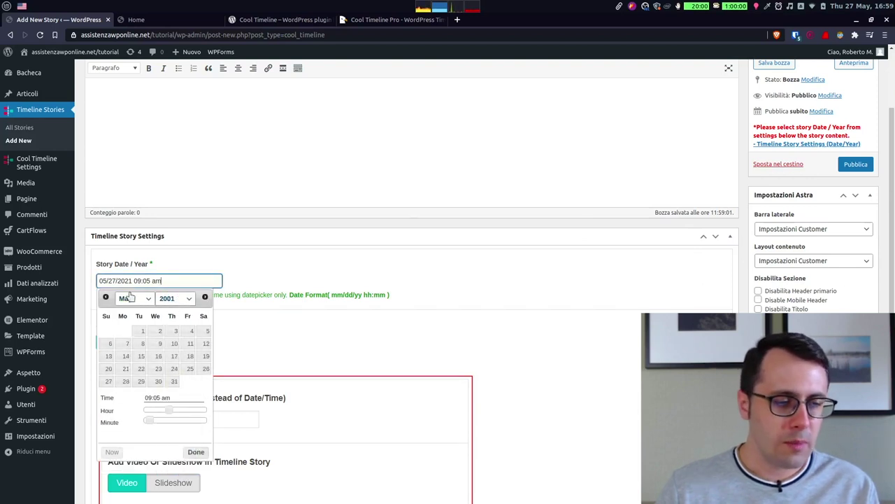
left_click(194, 452)
scroll(214, 279, "up", 3)
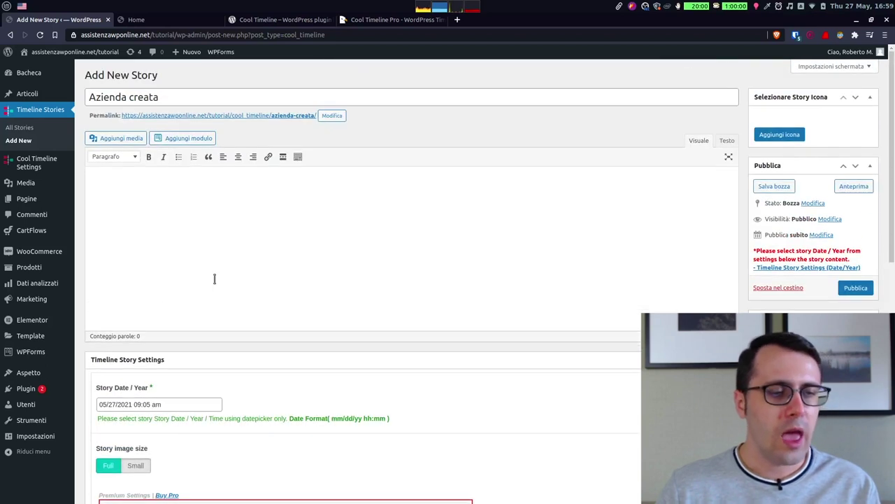
Step: Insert the media library photo of a hand picking red and yellow peppers into the story's content
left_click(213, 221)
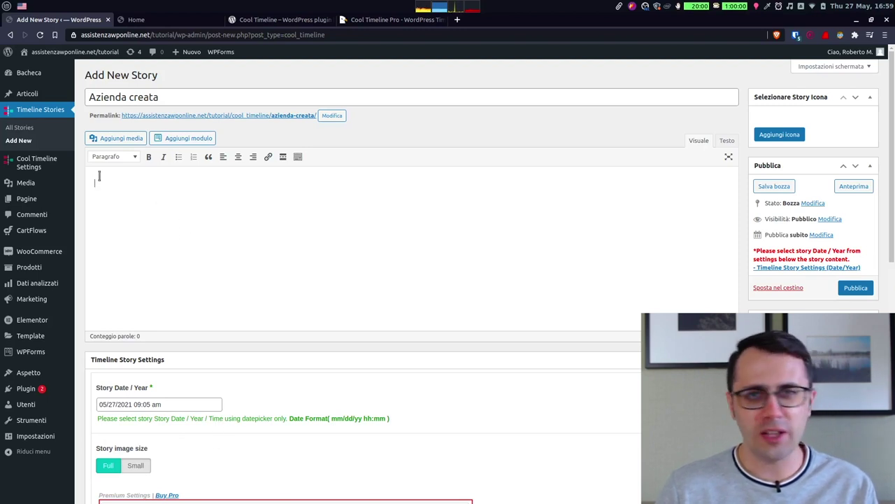
left_click(120, 141)
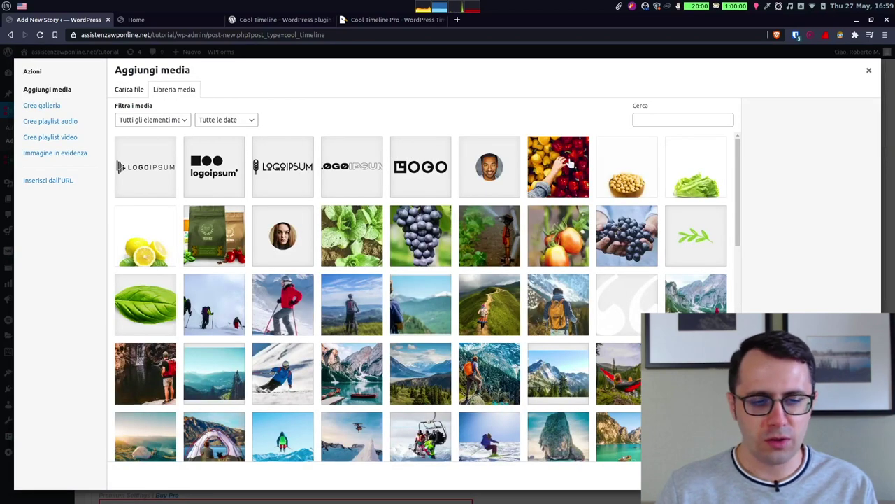
left_click(571, 189)
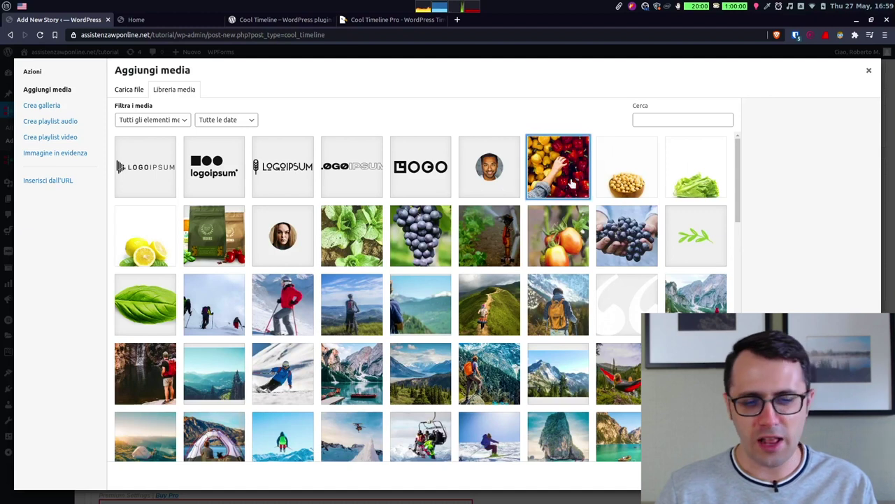
left_click(835, 476)
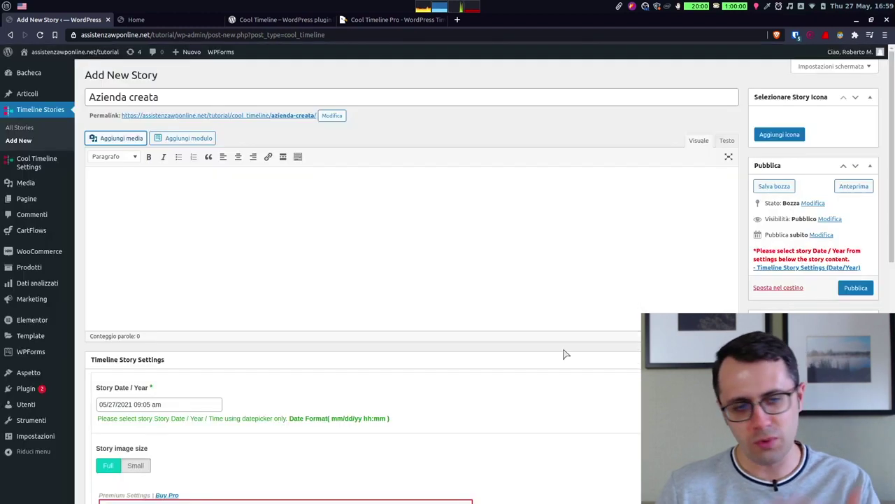
scroll(280, 273, "down", 1)
scroll(280, 272, "down", 1)
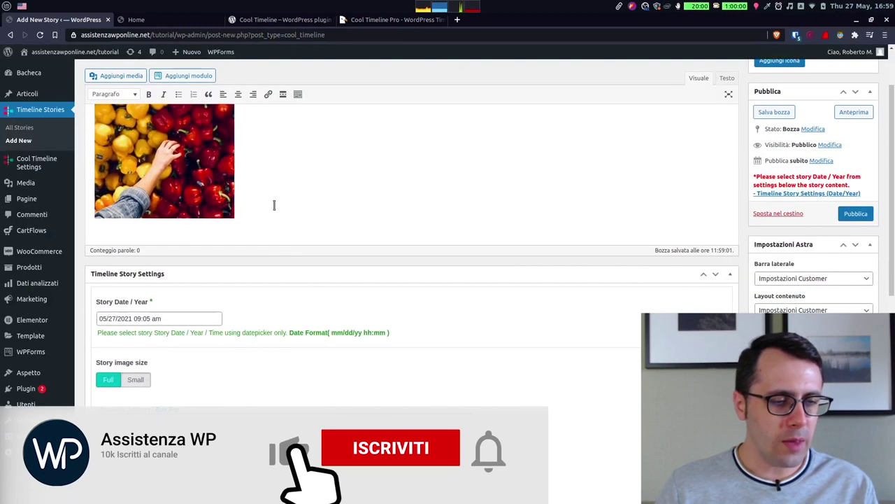
Step: Add three lines of filler text repeating "fdsafsdafdsafdsa" below the image and publish the story
key("Return")
type("fdsafsdafdsafdsa")
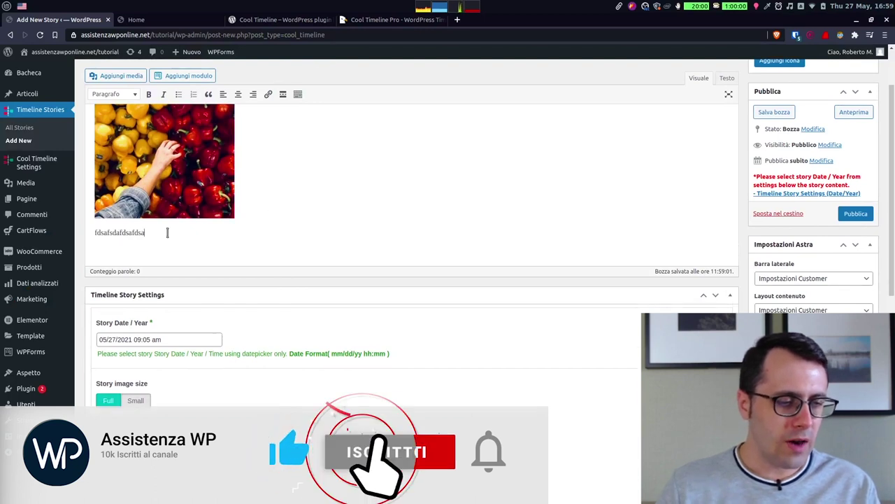
double_click(147, 233)
key("ctrl+c")
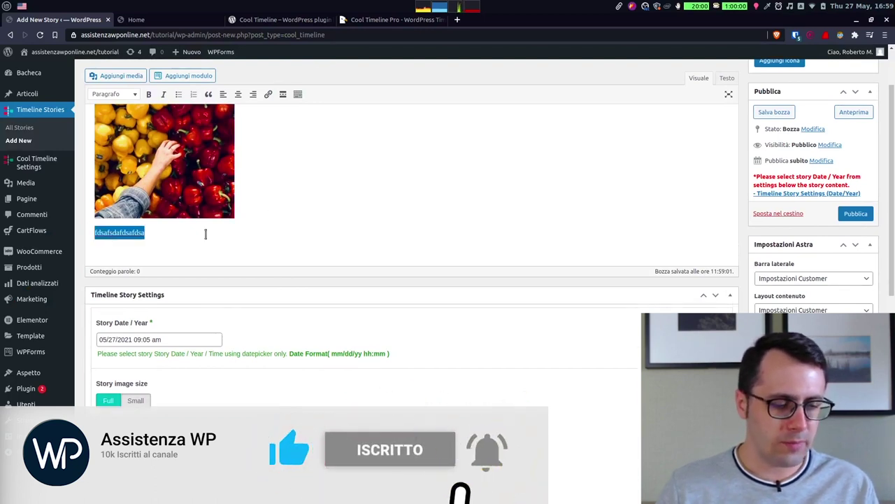
left_click(170, 232)
key("ctrl+v")
key("ctrl+v")
key("ctrl+v")
key("ctrl+v")
key("ctrl+v")
key("ctrl+v")
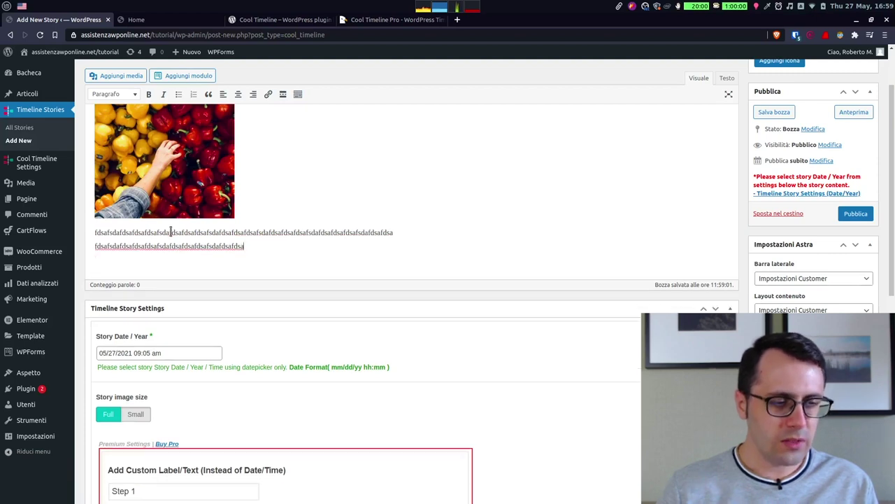
key("Return")
key("ctrl+v")
key("ctrl+v")
key("ctrl+v")
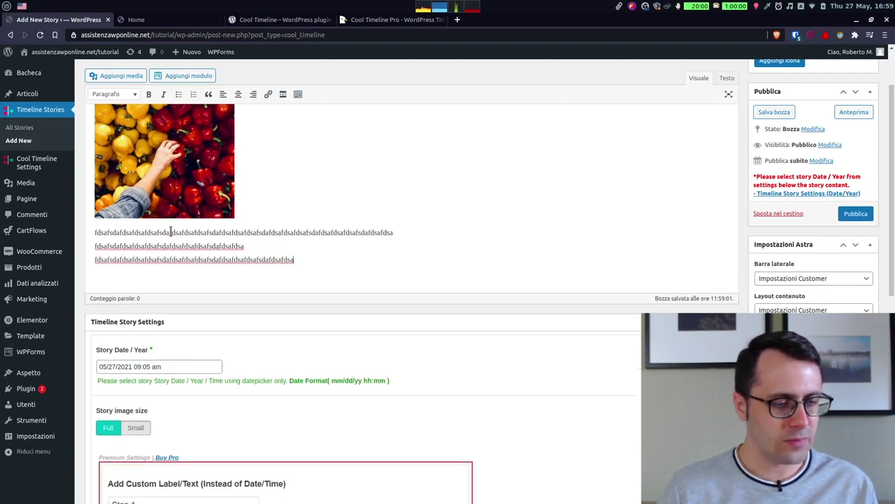
left_click(857, 215)
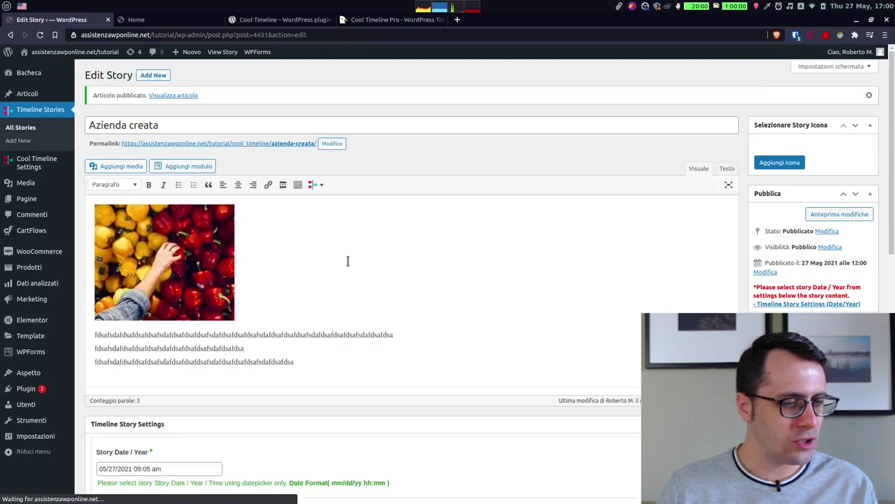
Step: Set the published story's date to 05/27/2001 and update the story
scroll(348, 260, "down", 3)
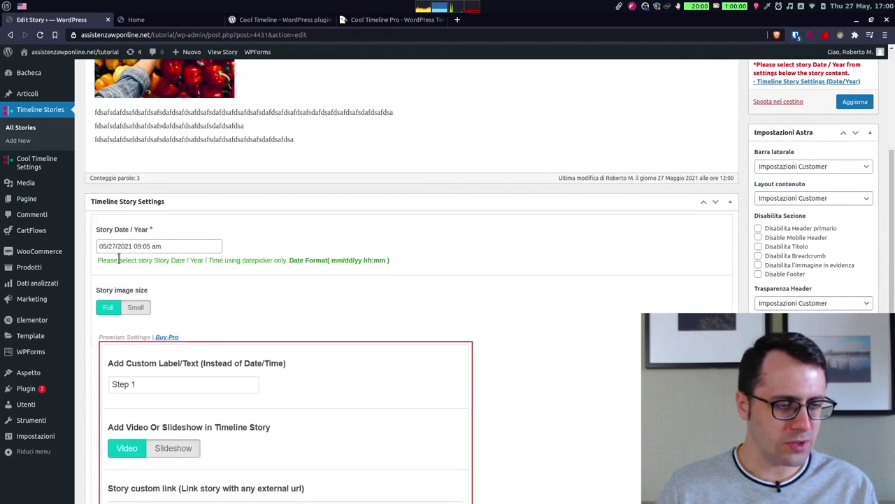
left_click(138, 246)
left_click(180, 264)
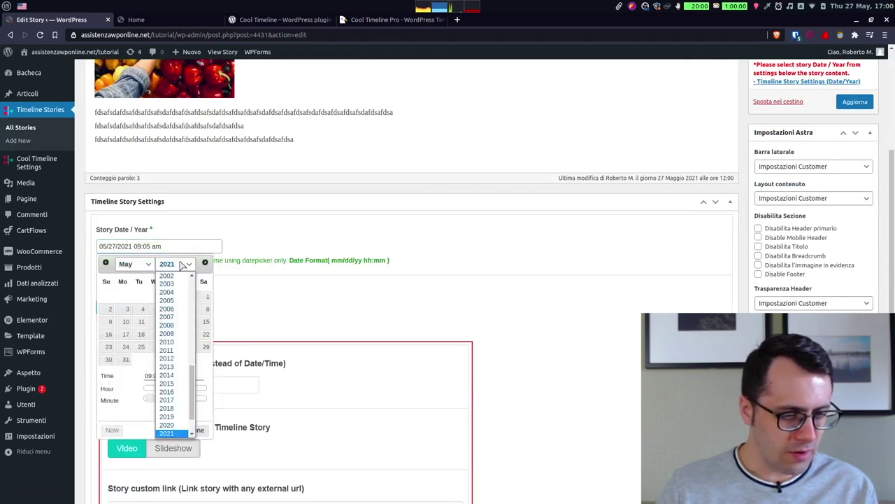
left_click(177, 276)
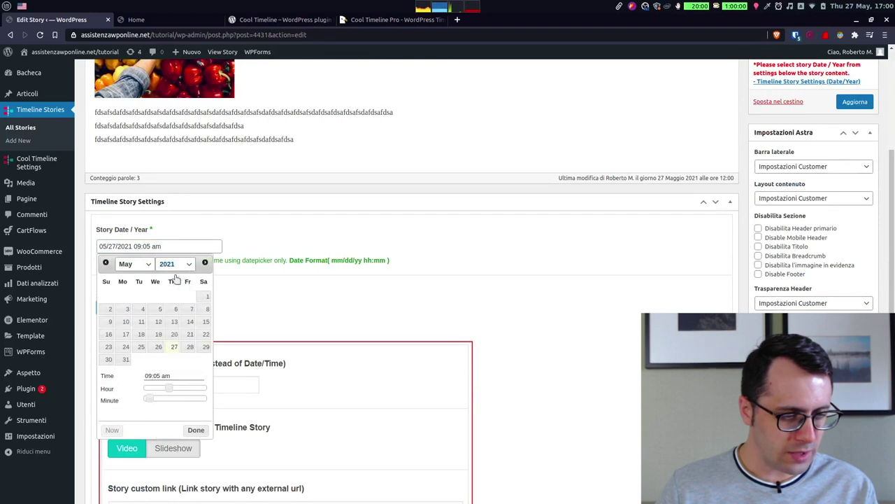
left_click(196, 423)
scroll(459, 365, "up", 1)
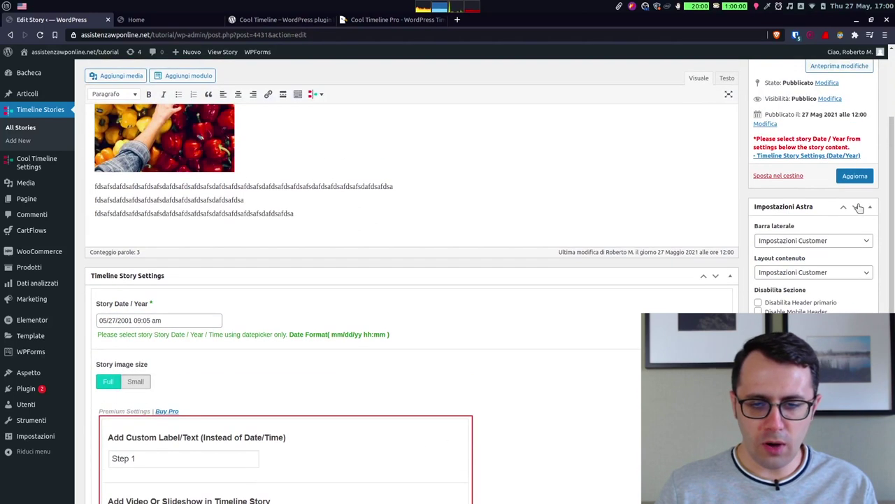
left_click(855, 175)
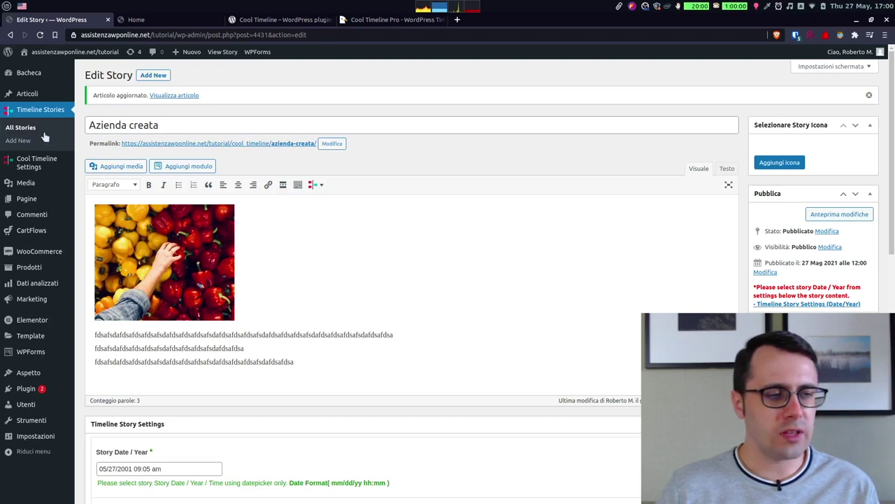
Step: Open the list of all timeline stories and create a new page titled "Azienda storico" in a separate browser tab
left_click(19, 128)
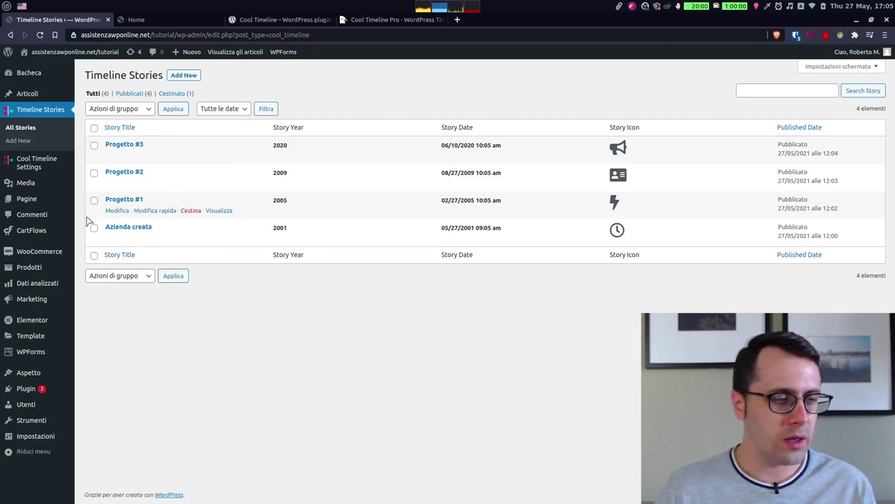
mouse_move(34, 199)
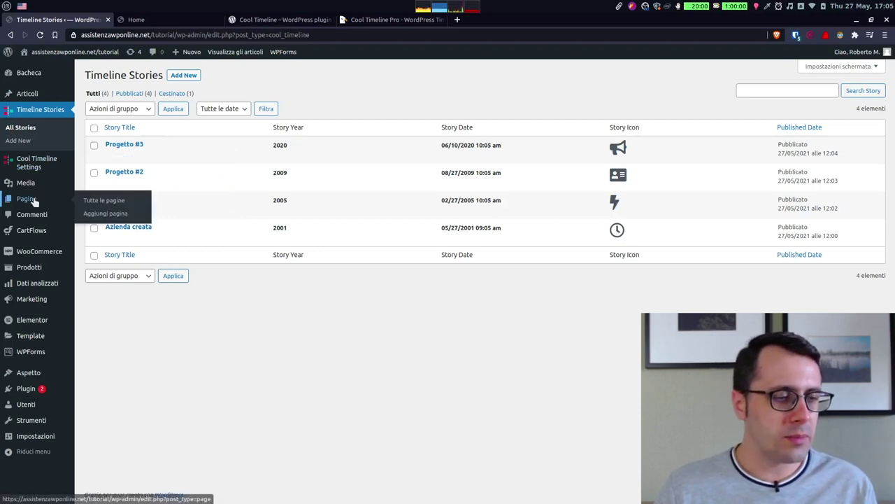
middle_click(99, 214)
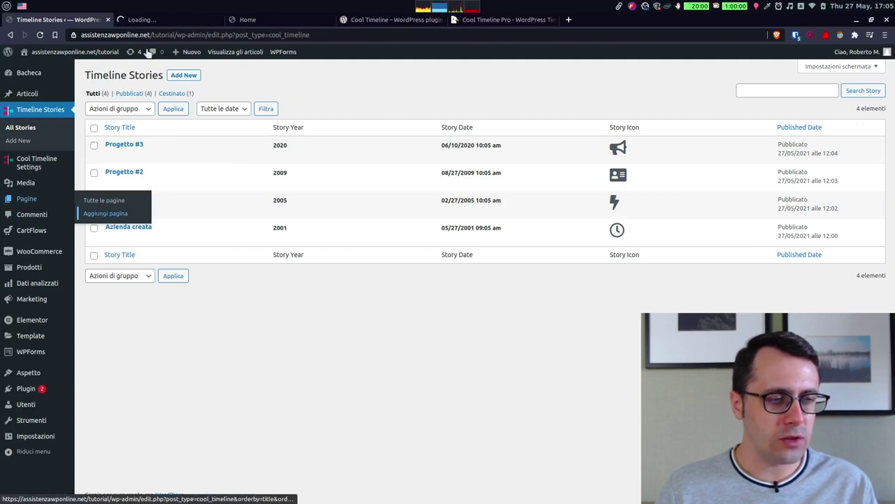
left_click(151, 20)
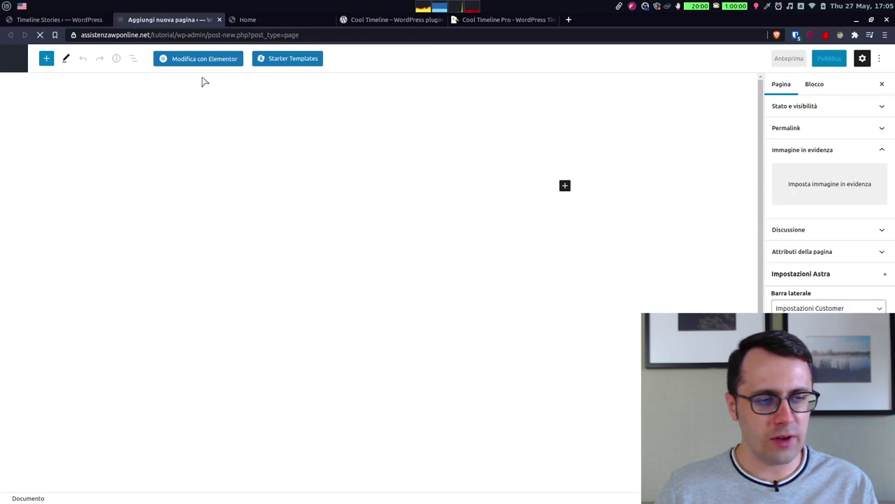
type("A")
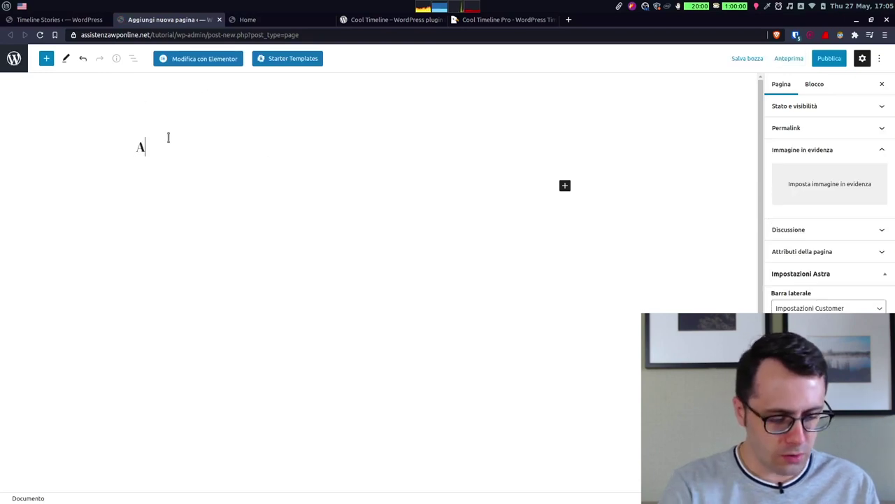
type("zienda storico")
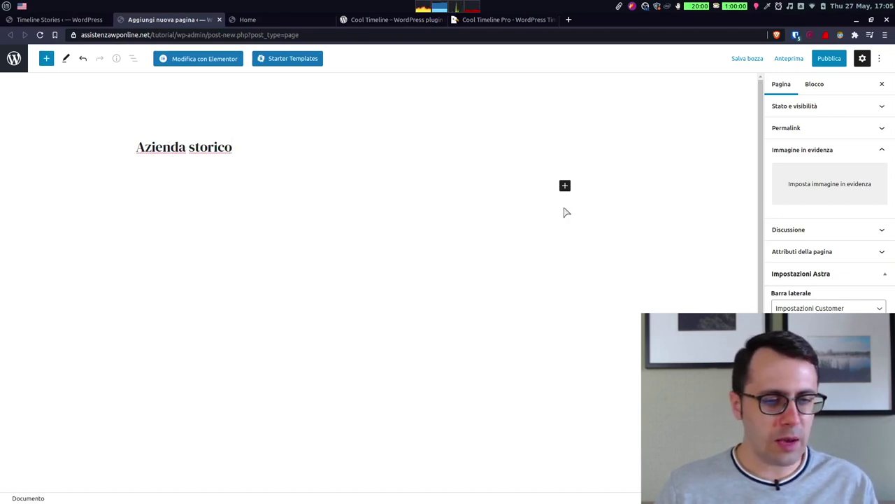
Step: Add a Cool Timeline Shortcode block to the page with its default settings and publish the page
left_click(566, 187)
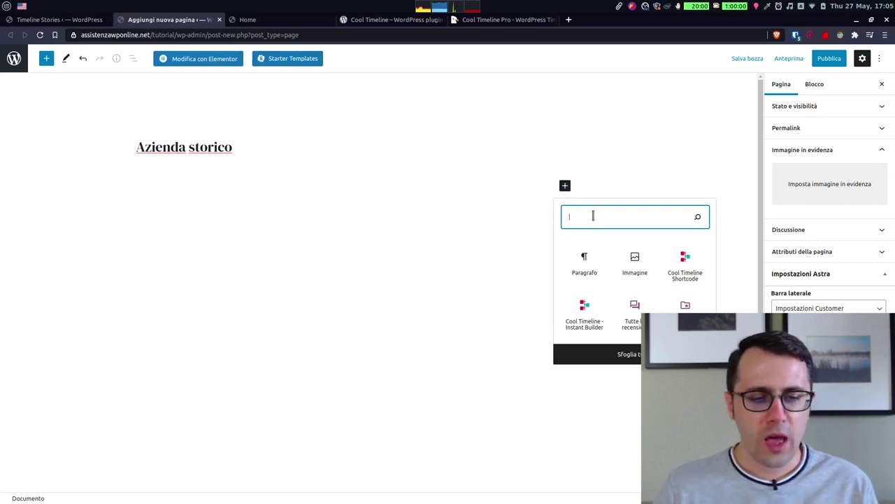
left_click(695, 266)
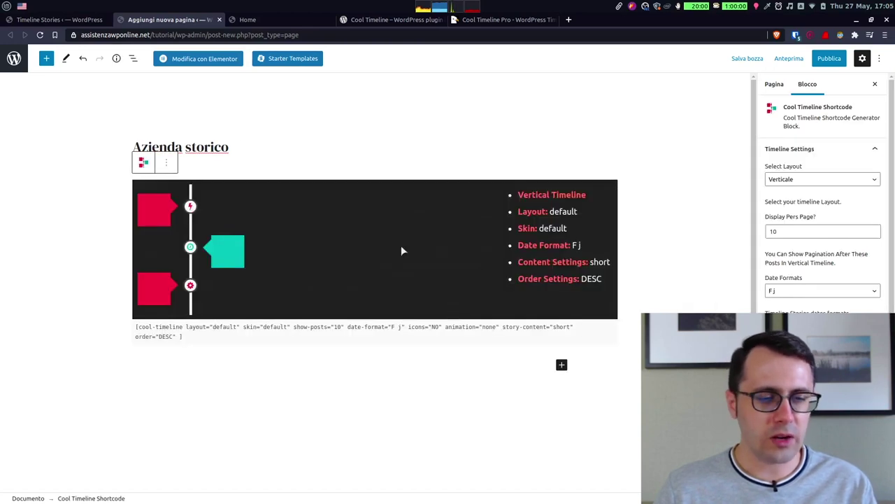
left_click(829, 59)
left_click(795, 60)
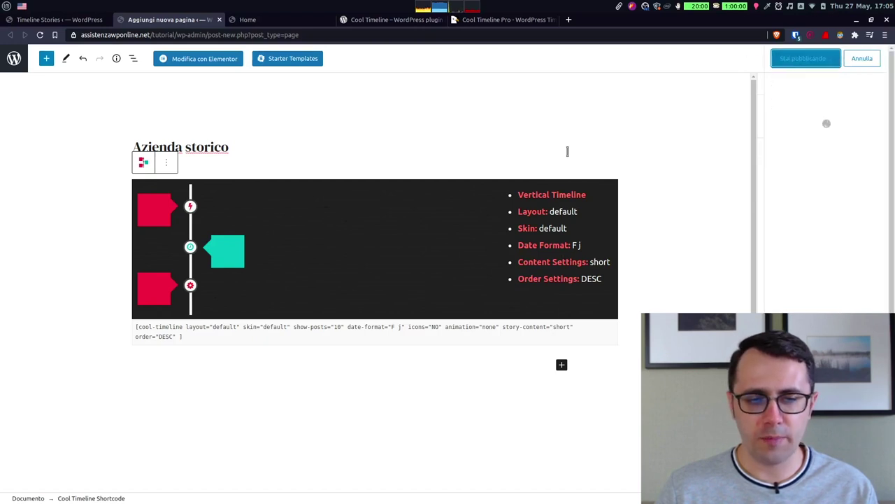
Step: View the published "Azienda storico" page in a new tab and examine the timeline's stories, images and text
middle_click(110, 476)
left_click(245, 20)
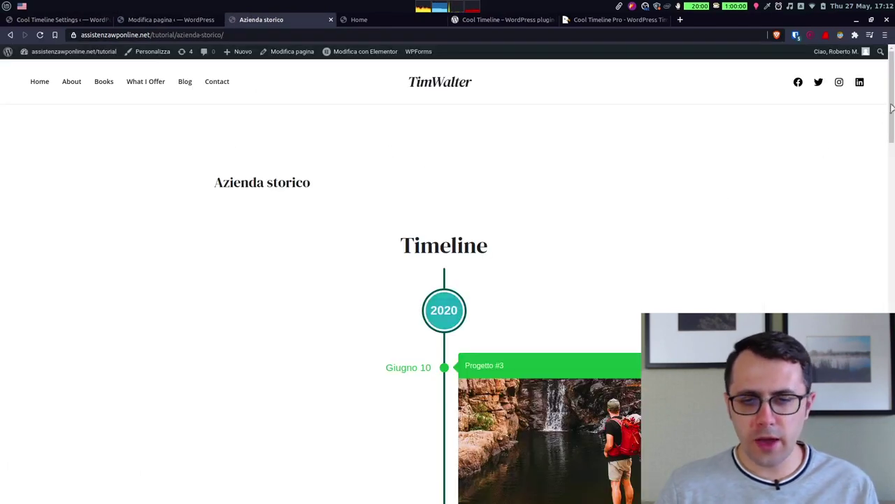
mouse_move(893, 103)
left_mouse_down()
mouse_move(893, 204)
mouse_move(892, 105)
left_mouse_up()
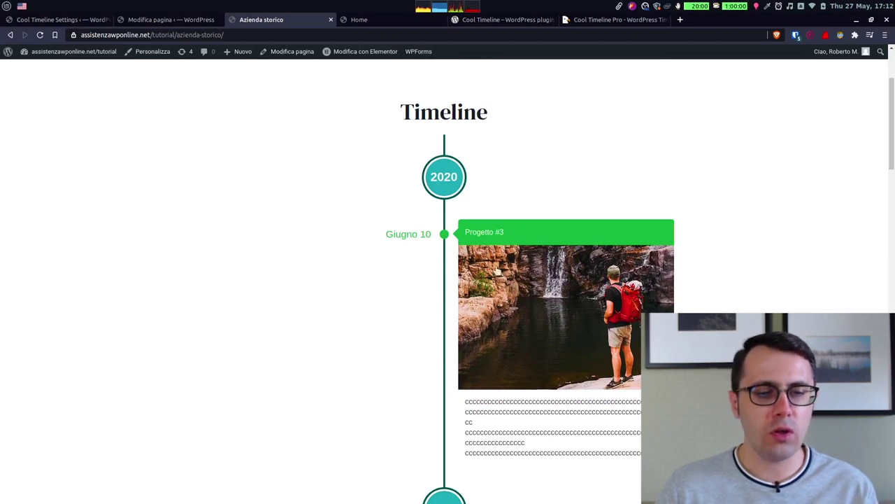
scroll(518, 223, "down", 3)
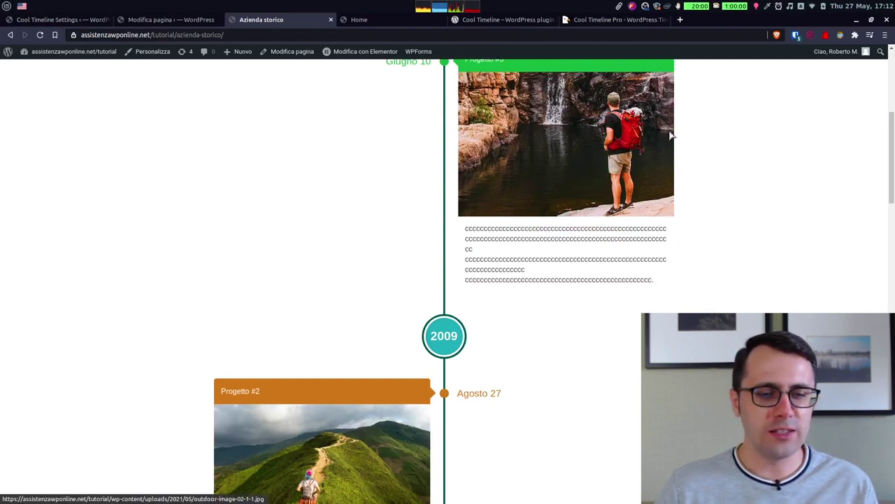
scroll(536, 196, "down", 1)
left_click_drag(465, 166, 536, 182)
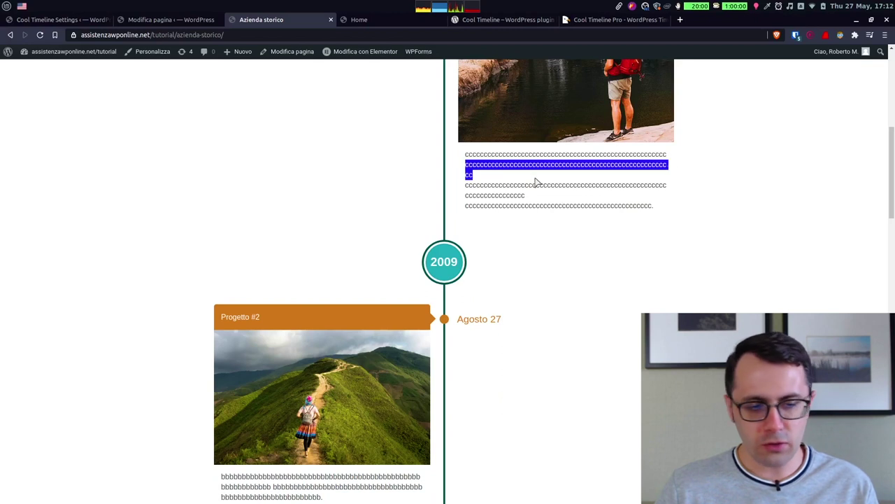
left_click(528, 217)
scroll(513, 208, "down", 4)
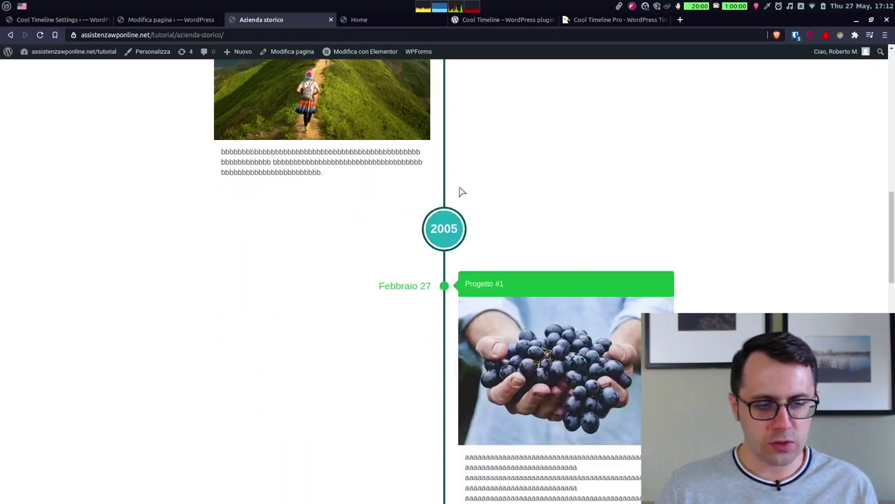
Step: Examine the remaining timeline stories down to the 2001 entry on the published page, and return to the page's beginning
scroll(462, 192, "down", 6)
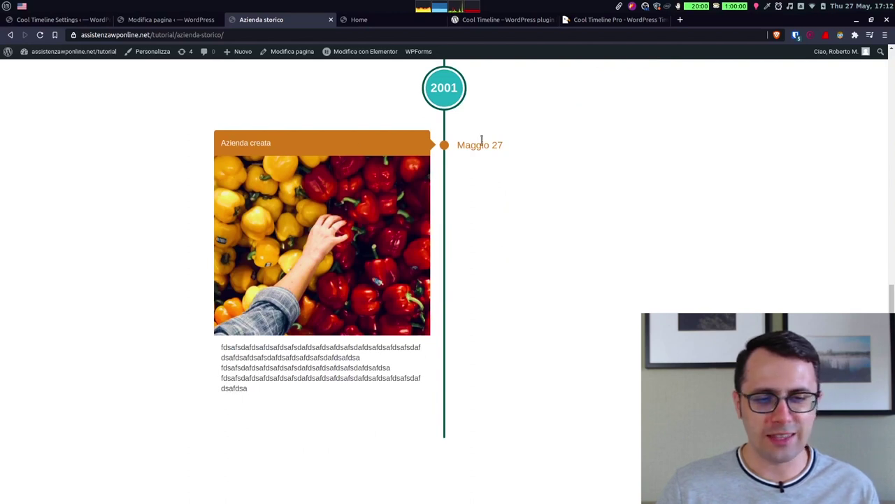
scroll(481, 140, "up", 1)
scroll(481, 140, "down", 1)
left_click_drag(891, 299, 867, 95)
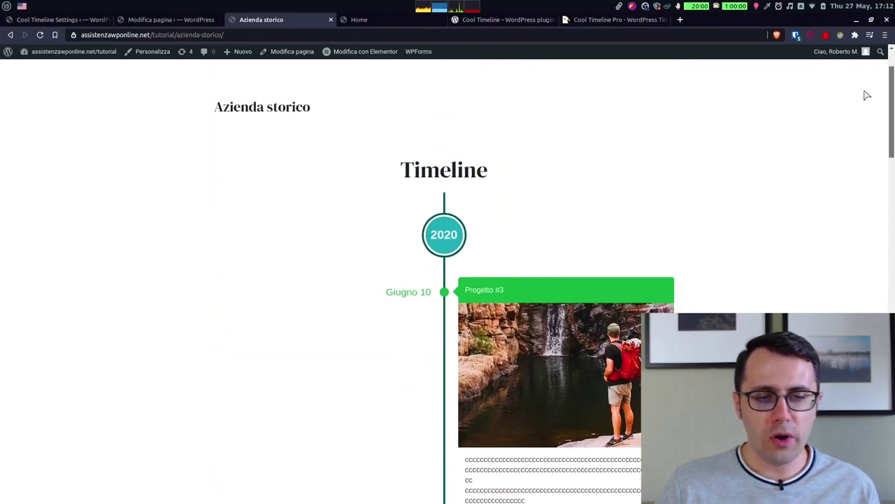
Step: Open Cool Timeline's Style Settings and compare the circle, line, first and second color options with the colors on the published timeline
left_click(59, 19)
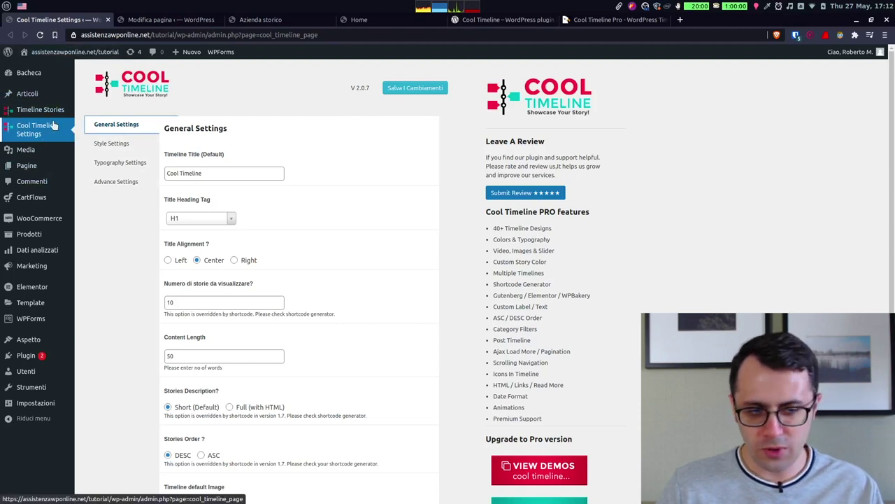
left_click(112, 144)
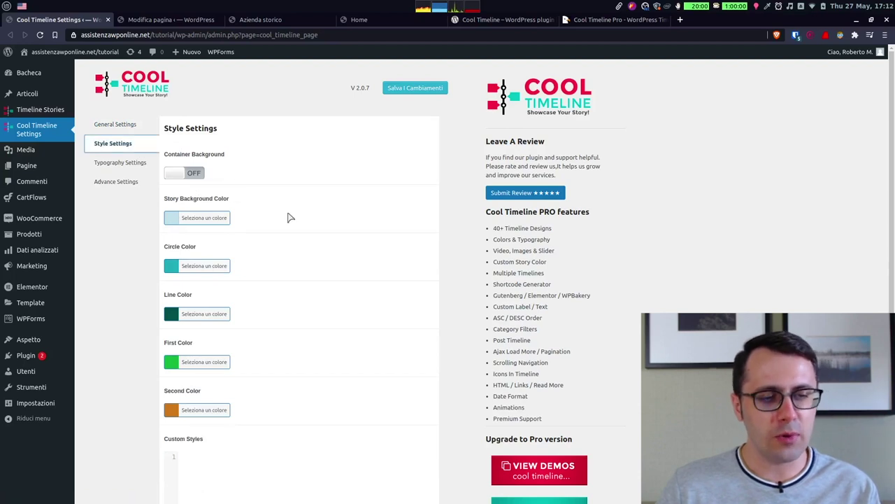
scroll(291, 217, "down", 1)
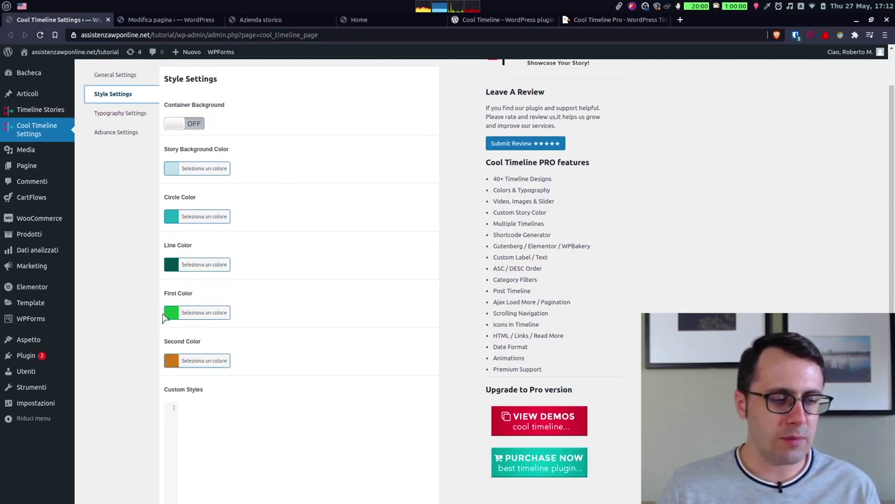
left_click(265, 20)
scroll(513, 231, "down", 3)
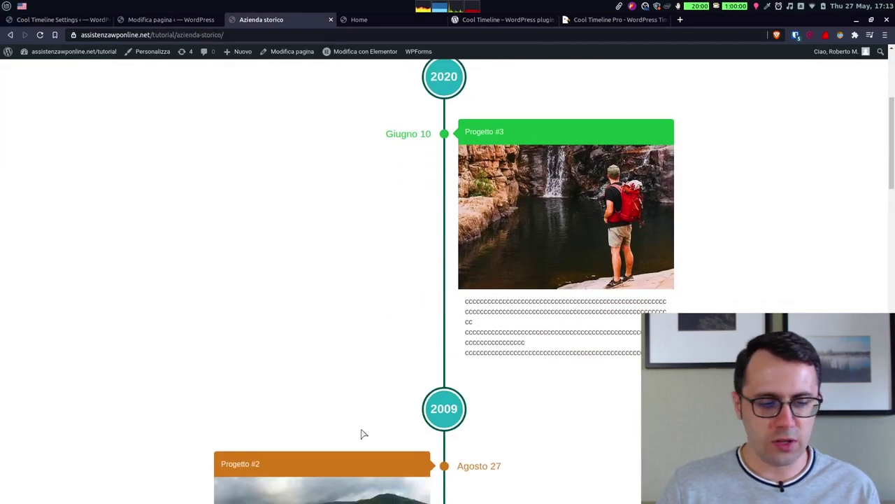
scroll(336, 196, "down", 2)
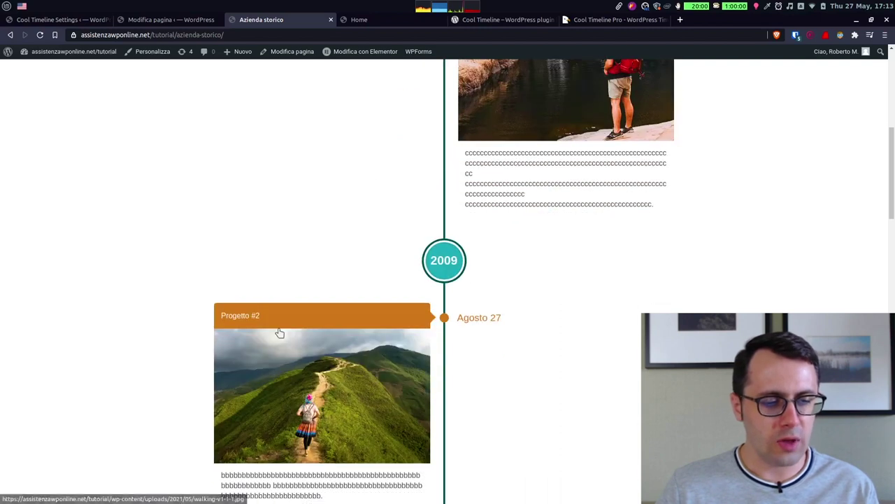
left_click(79, 20)
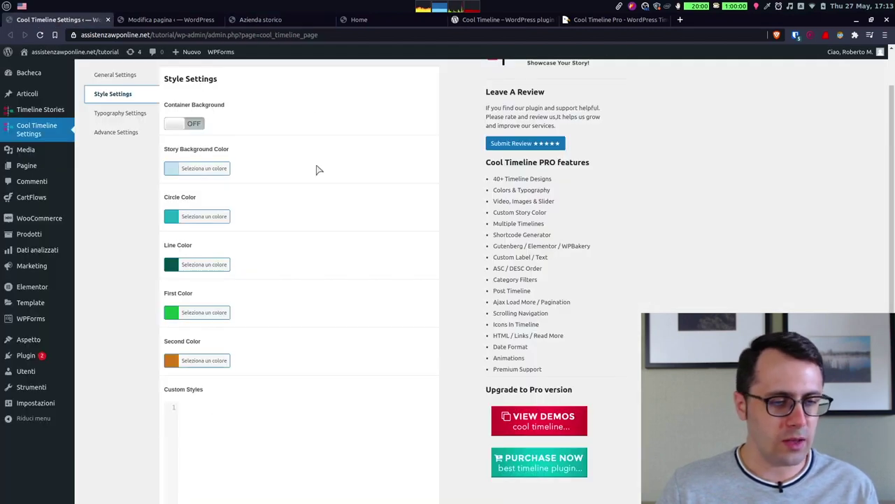